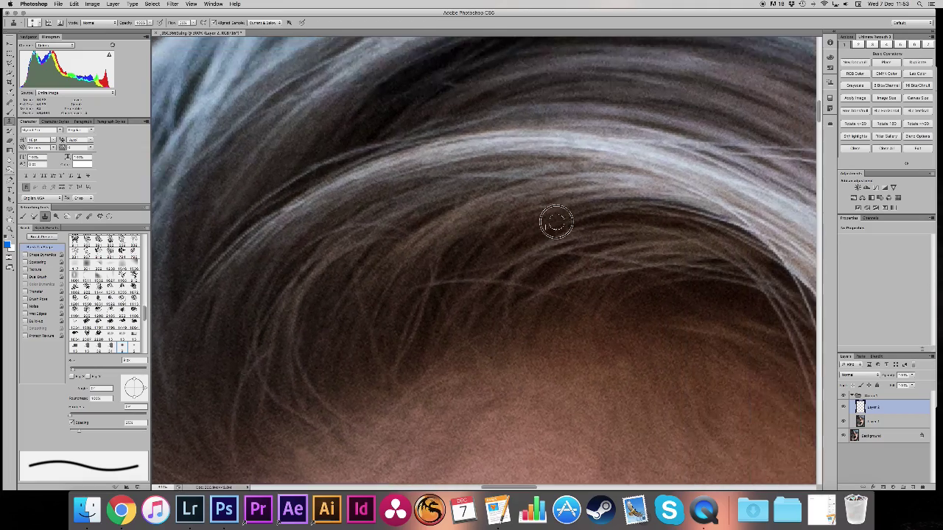
# Clone out the flyaway strands along the side of the hair down to the neck and shoulder with a smaller brush
pyautogui.press('[')
pyautogui.press('[')
pyautogui.press('[')
pyautogui.scroll(-2, 414, 232)
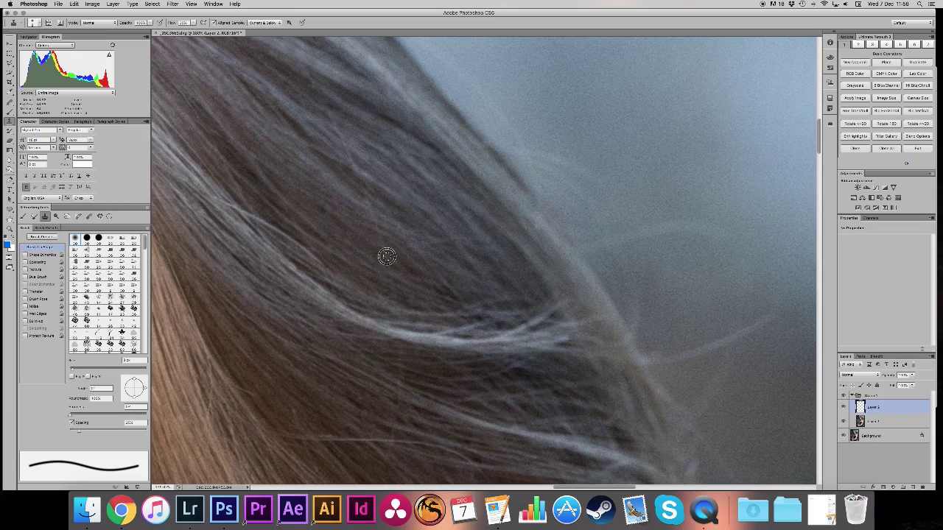
pyautogui.scroll(5, 540, 251)
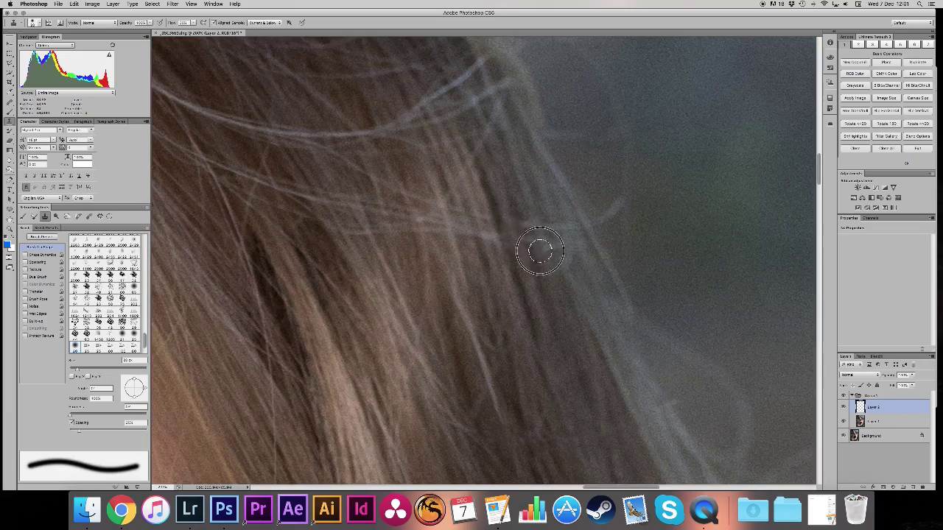
pyautogui.scroll(-3, 518, 219)
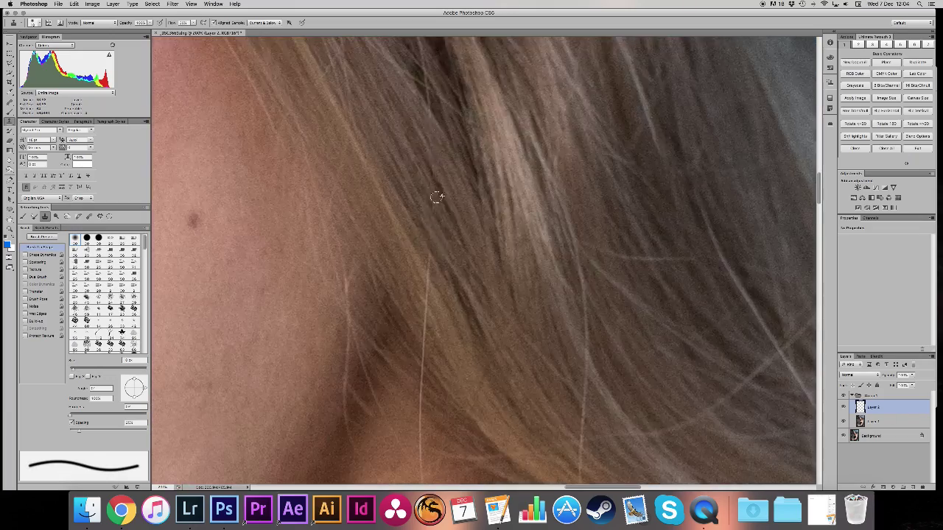
pyautogui.scroll(-2, 436, 197)
pyautogui.scroll(3, 396, 200)
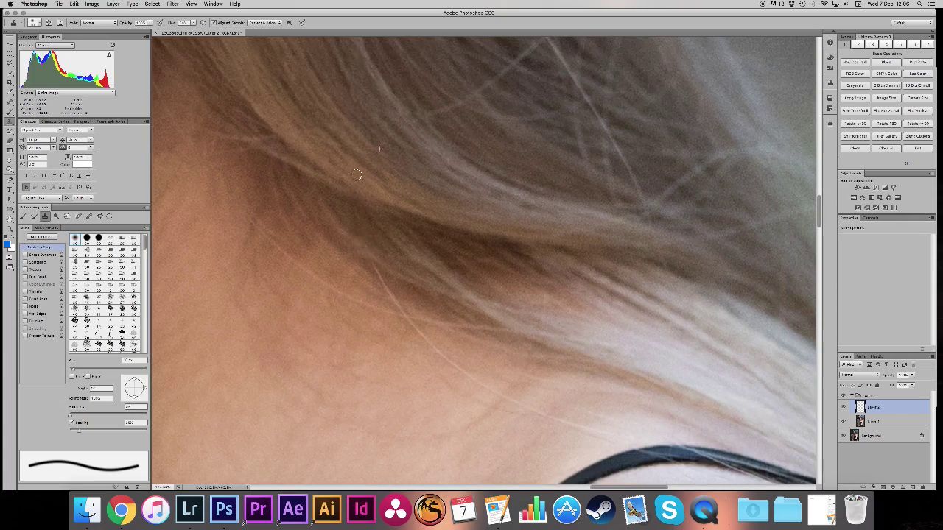
pyautogui.scroll(-1, 404, 262)
pyautogui.scroll(3, 395, 278)
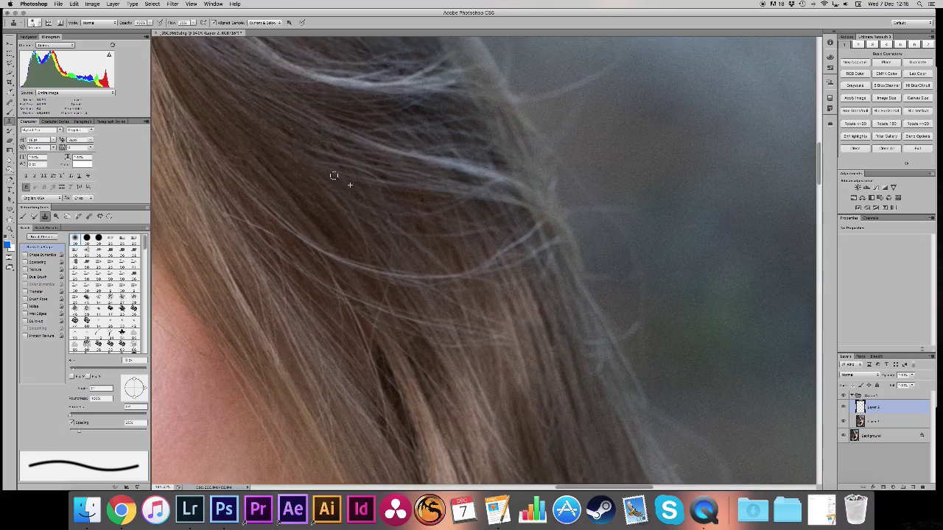
pyautogui.scroll(2, 693, 315)
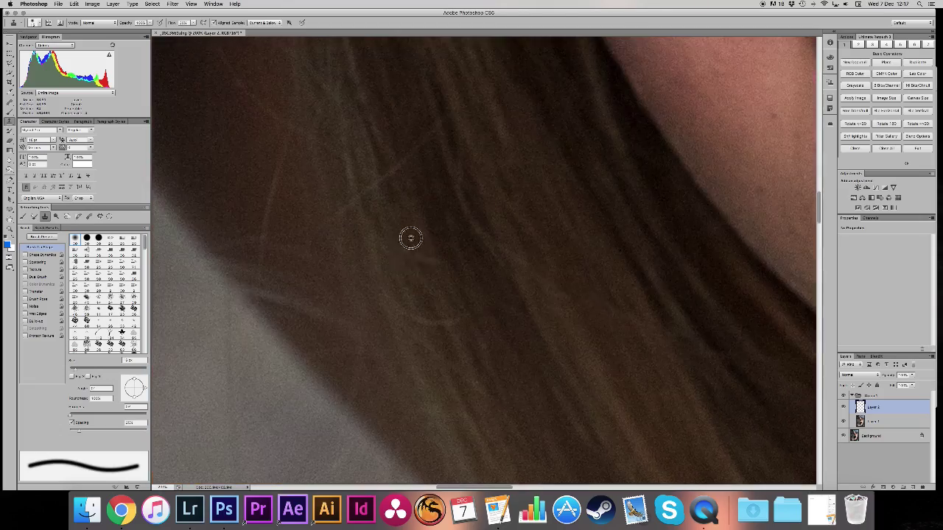
pyautogui.press('j')
pyautogui.scroll(-2, 344, 256)
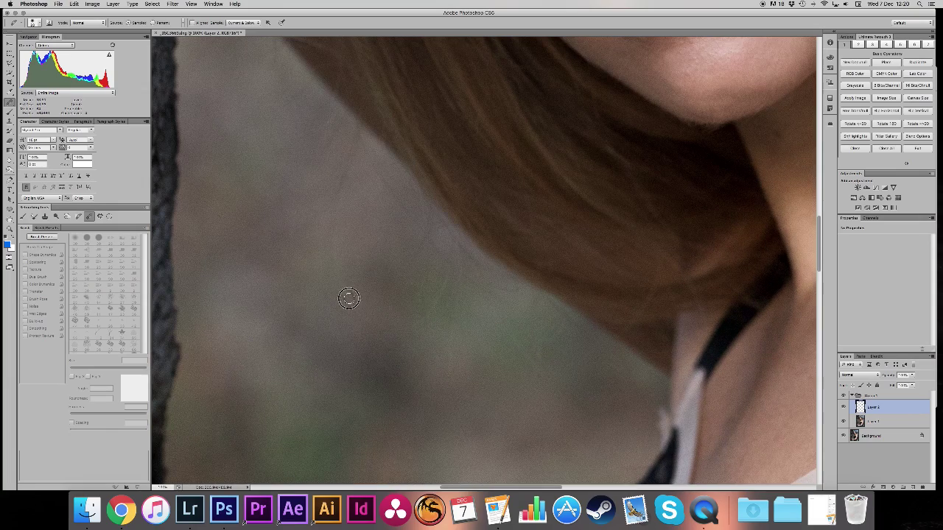
# Add a Curves adjustment layer with a black, hiding layer mask
pyautogui.press('F2')
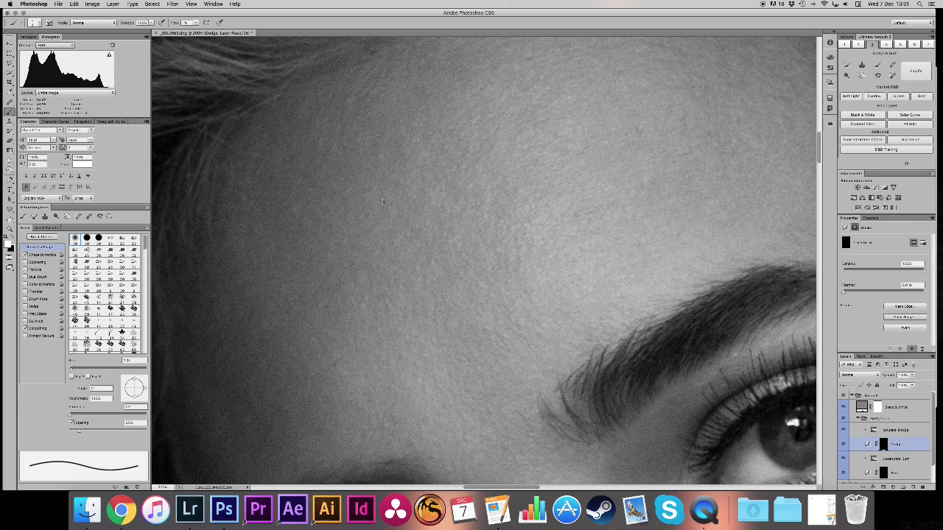
# Paint soft low-opacity white on the Dodge mask over the forehead, nose, cheeks and under the eyes
pyautogui.hotkey('alt', ']')
pyautogui.hotkey('alt', ']')
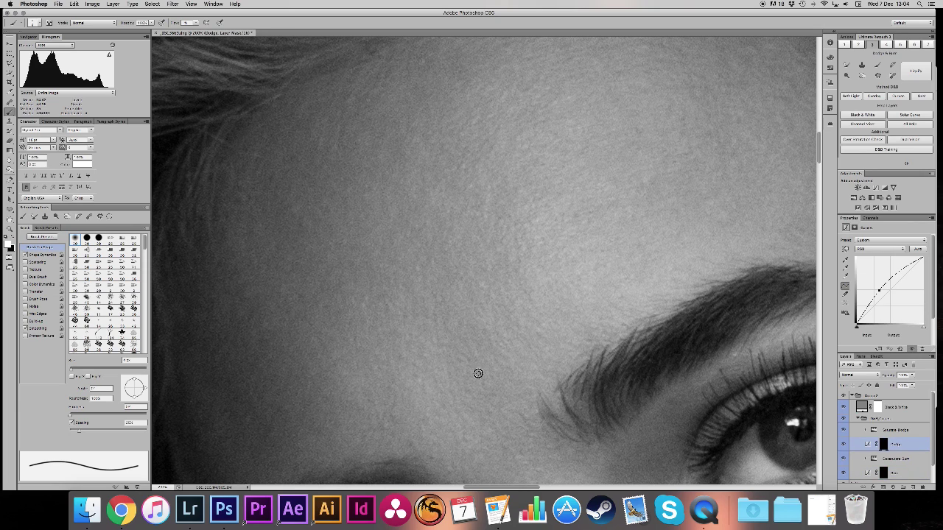
pyautogui.scroll(-3, 478, 373)
pyautogui.scroll(6, 475, 180)
pyautogui.hscroll(4, 477, 145)
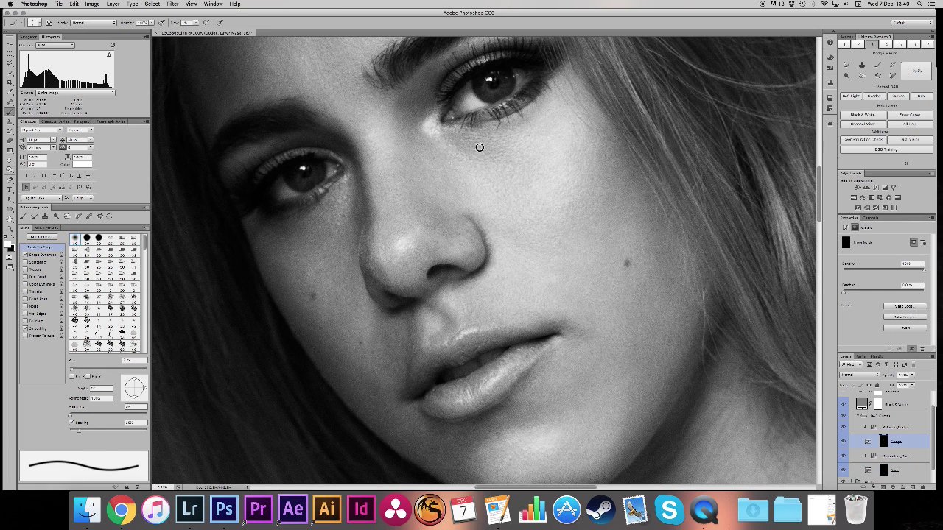
# Move onto the Burn layer's mask with a larger brush for the shadowed hair beside the tree trunk
pyautogui.scroll(5, 479, 148)
pyautogui.hotkey('alt', ']')
pyautogui.press(']')
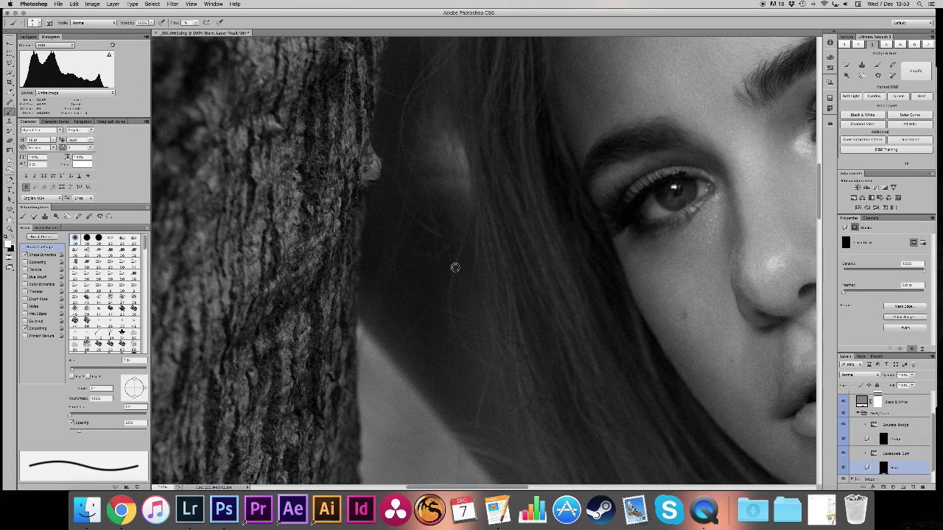
# Paint soft white strokes on the Dodge mask over the background and neck beside the trunk
pyautogui.scroll(-5, 450, 313)
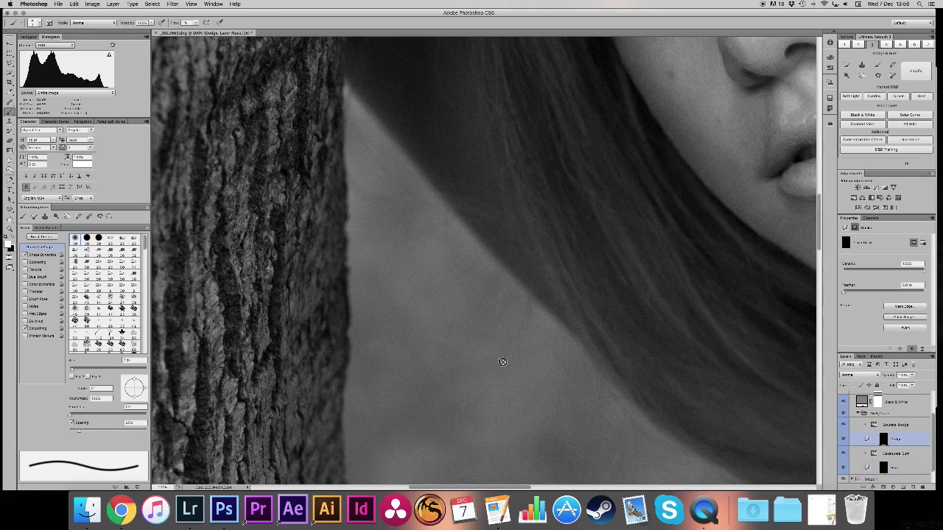